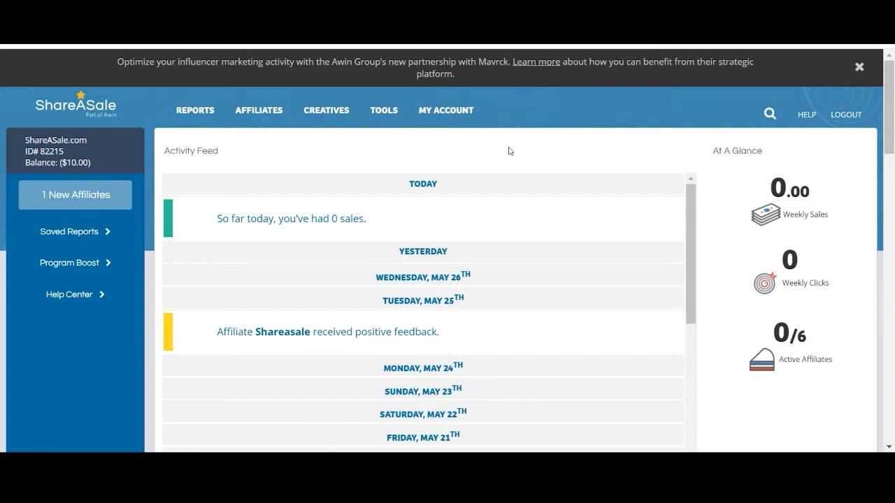
# Open the merchant account's details and review its manageable features and account information.
pyautogui.click(432, 118)
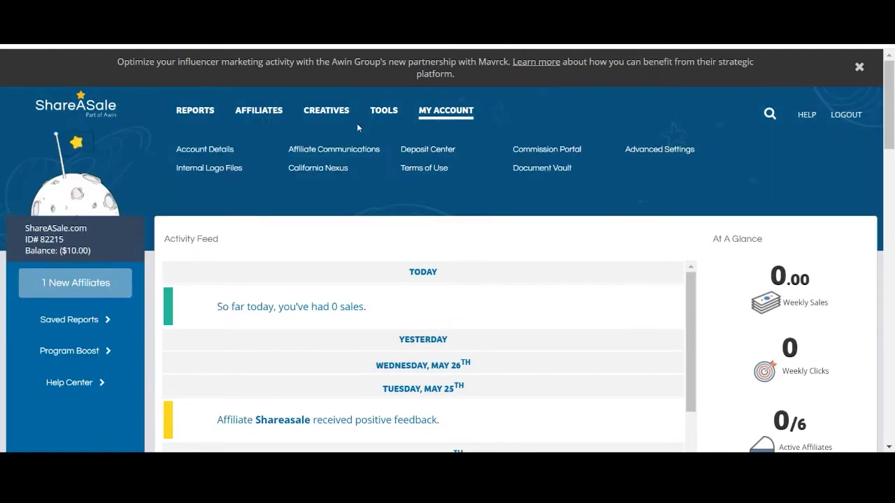
pyautogui.click(213, 151)
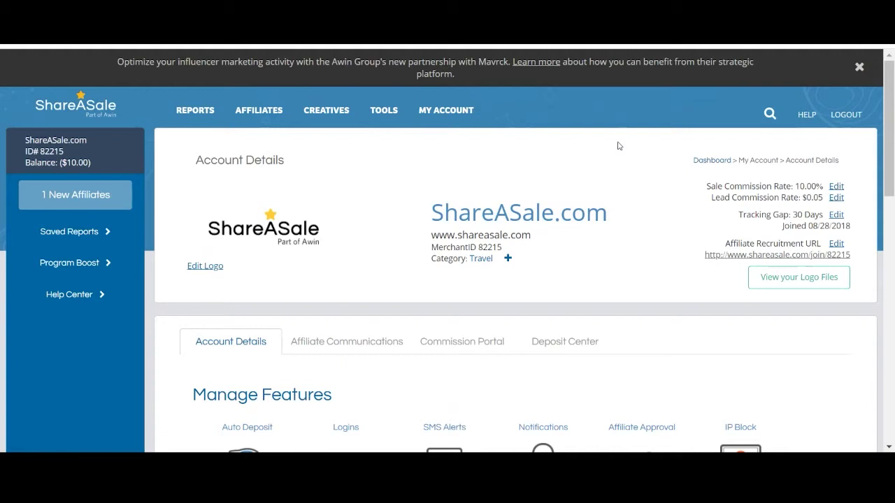
pyautogui.scroll(-3, 447, 206)
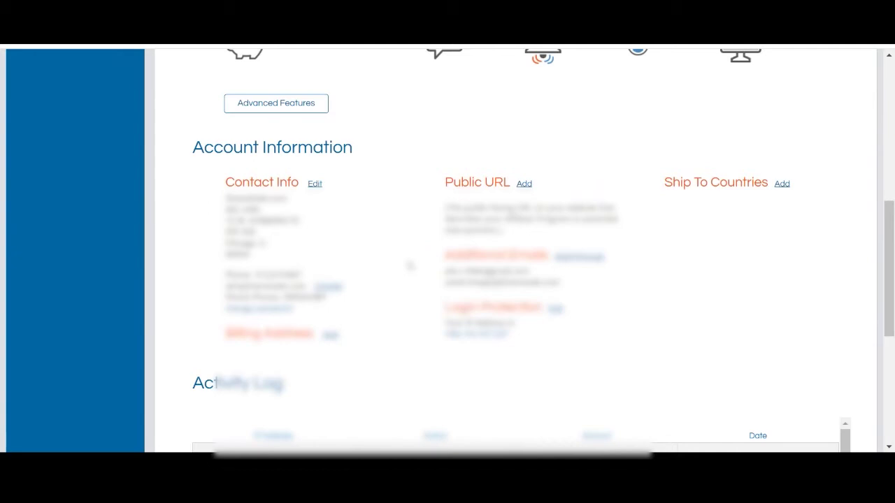
# Open the Affiliate Communications section and review the Program Bio description.
pyautogui.scroll(5, 410, 265)
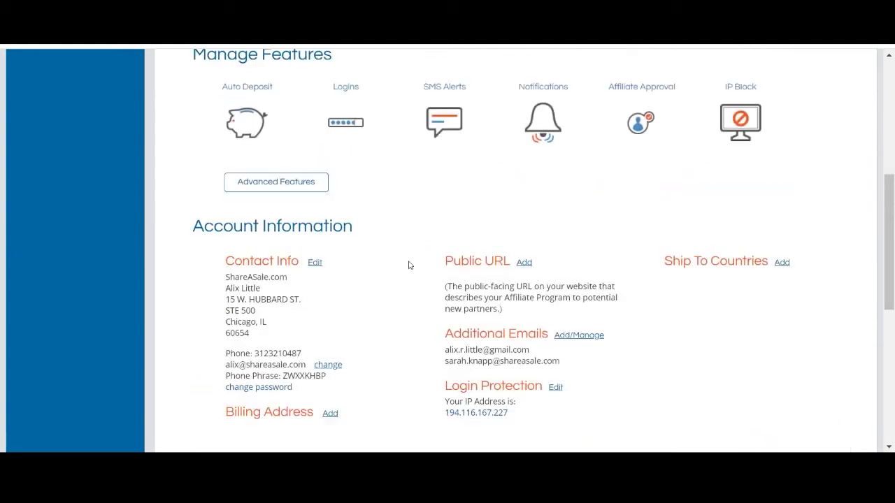
pyautogui.click(362, 272)
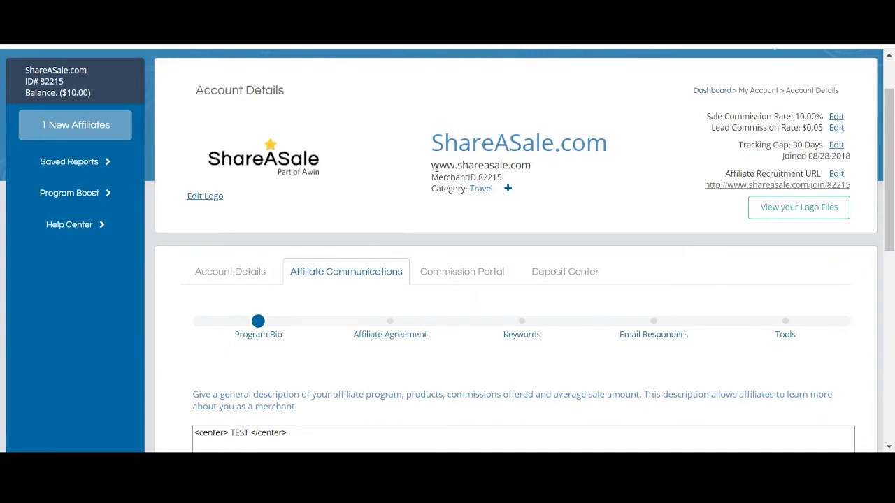
pyautogui.scroll(-2, 344, 158)
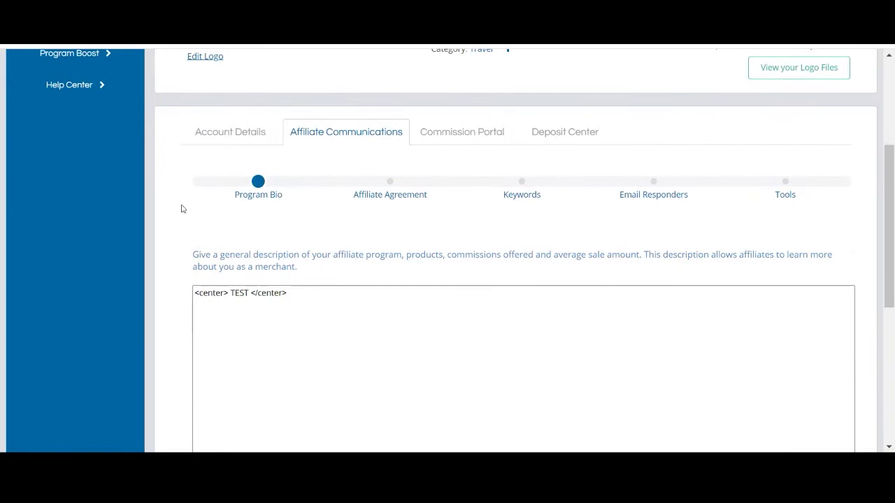
pyautogui.scroll(-2, 177, 220)
pyautogui.scroll(1, 176, 219)
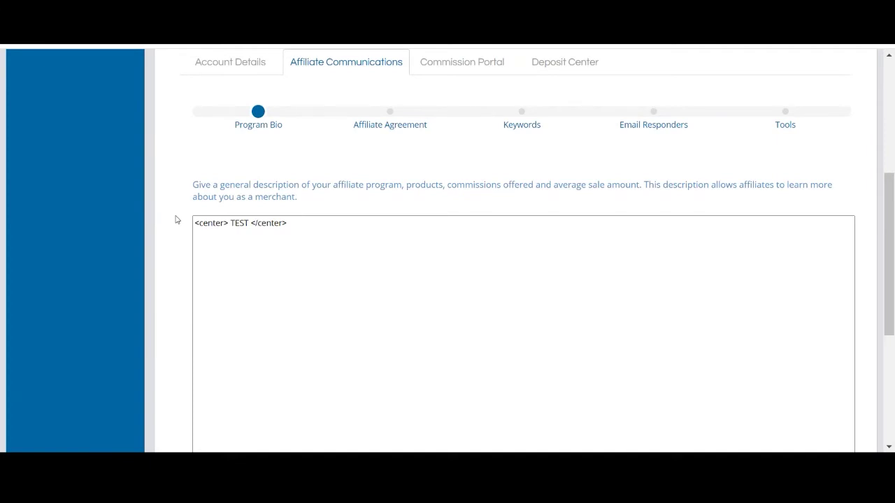
# Show the Affiliate Agreement settings and review the current program agreement.
pyautogui.click(392, 126)
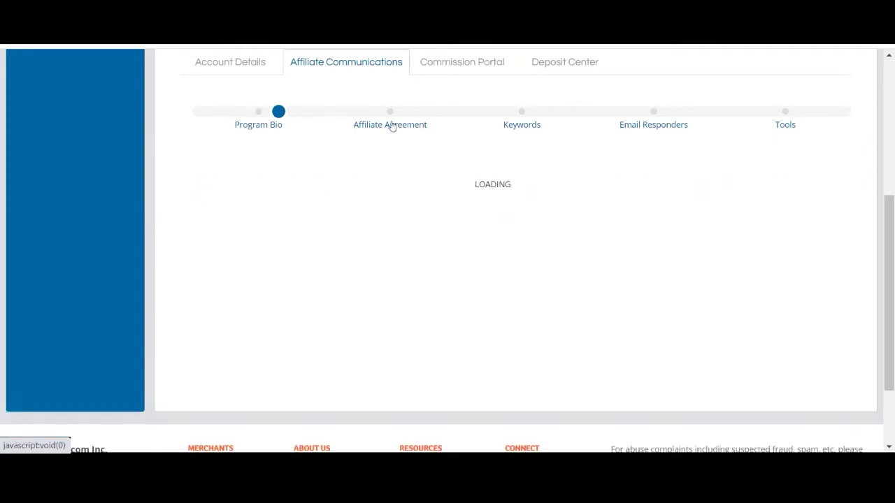
pyautogui.scroll(-2, 235, 153)
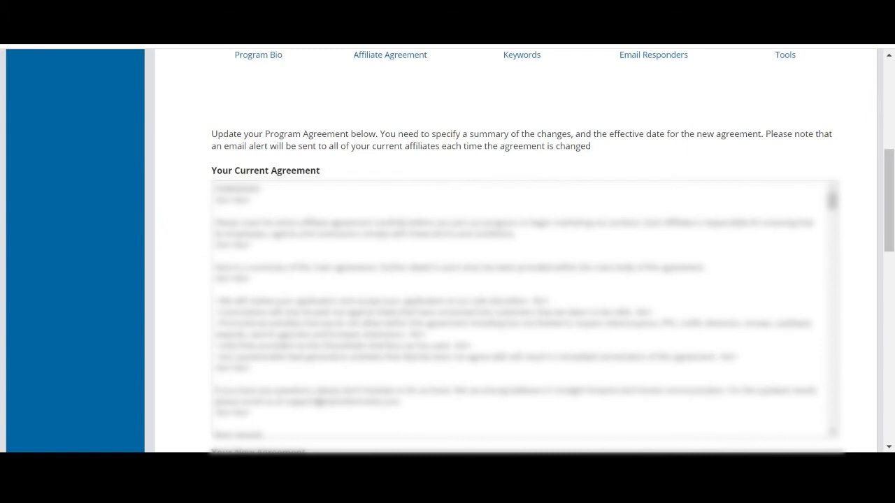
pyautogui.scroll(1, 525, 157)
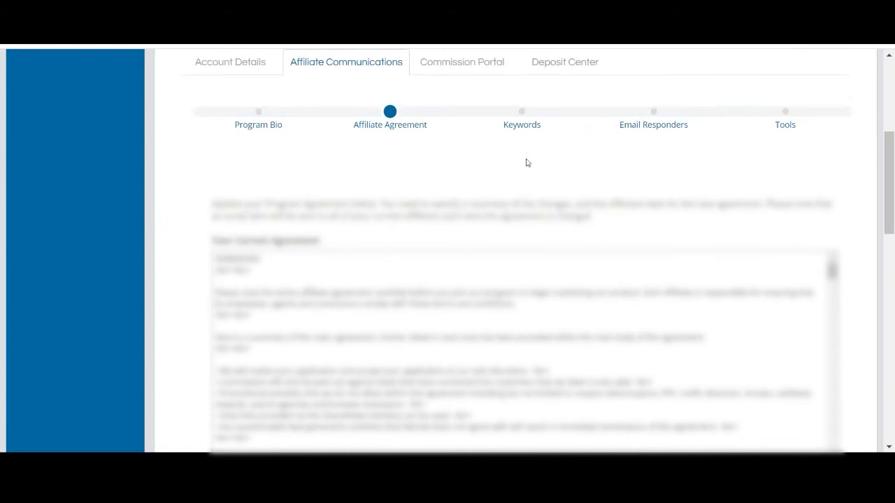
# Review the program's Keywords, followed by the Email Responders for affiliate applications.
pyautogui.click(522, 126)
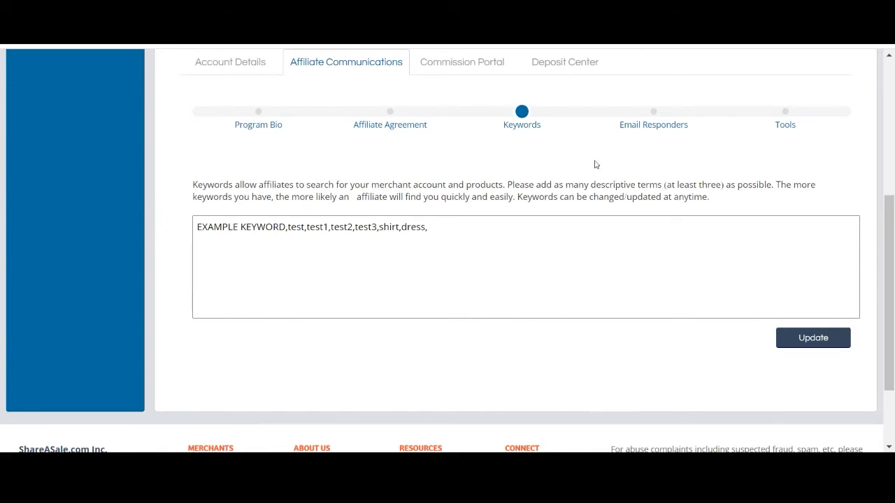
pyautogui.click(666, 127)
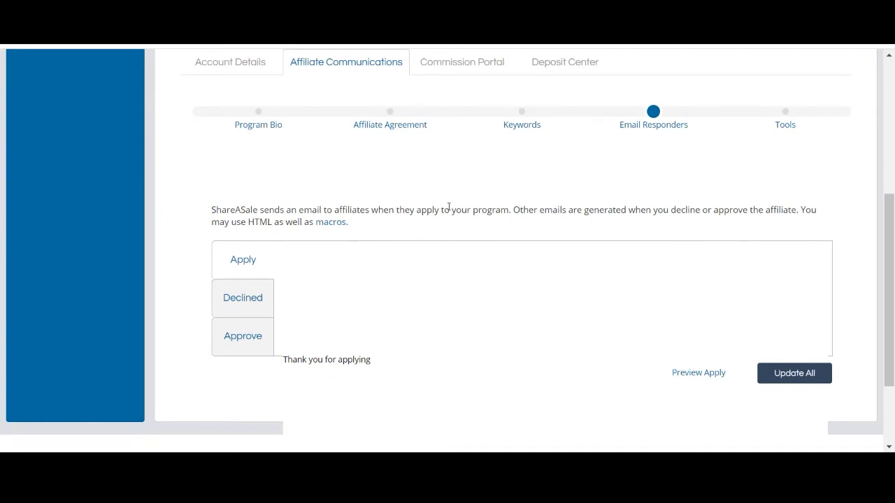
pyautogui.scroll(1, 449, 206)
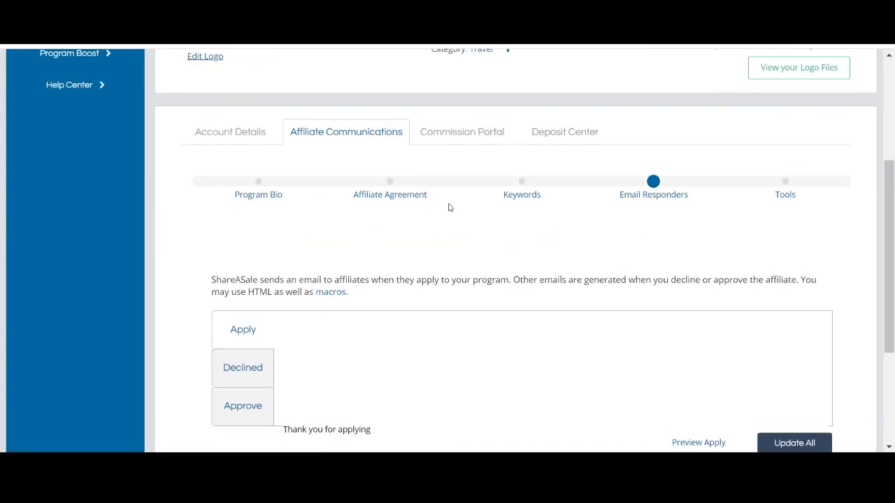
# Open the Commission Portal and review the Standard commission options through to the individual commission rules.
pyautogui.click(470, 133)
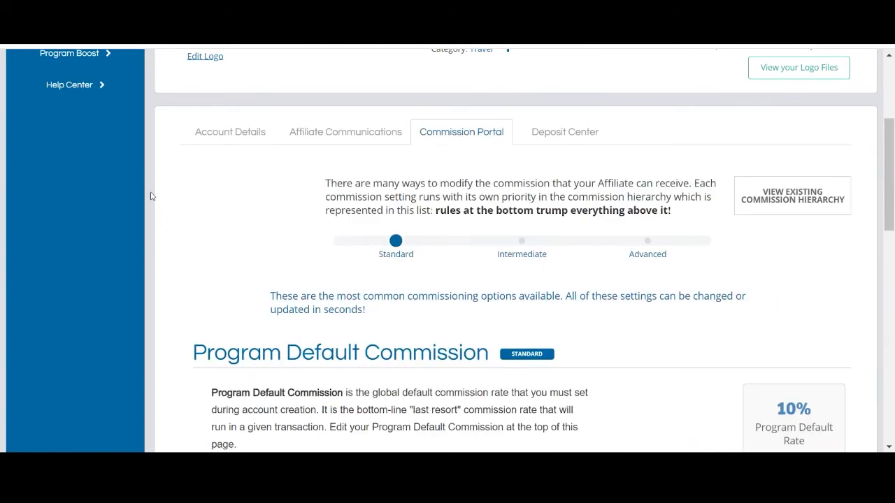
pyautogui.scroll(-1, 174, 184)
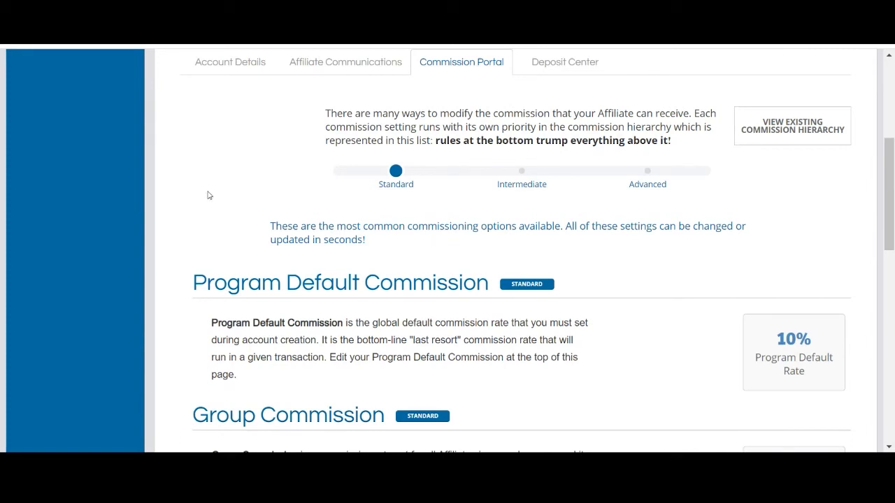
pyautogui.scroll(-2, 206, 196)
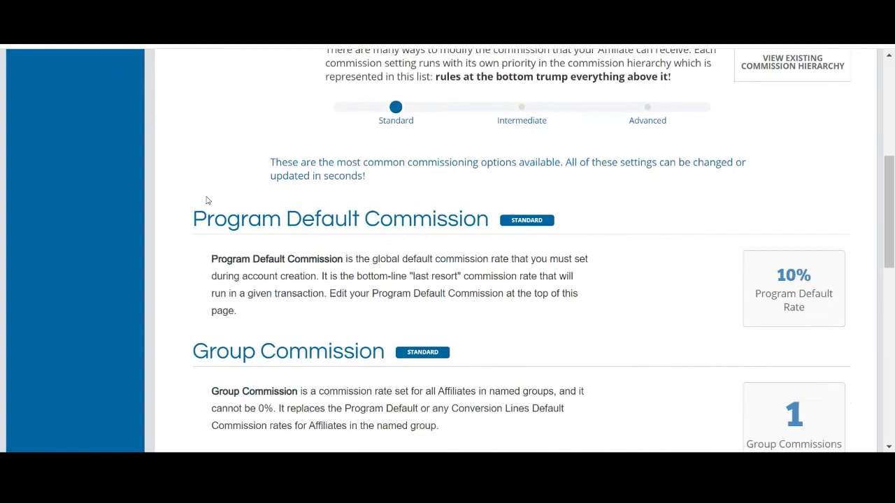
pyautogui.scroll(-1, 206, 201)
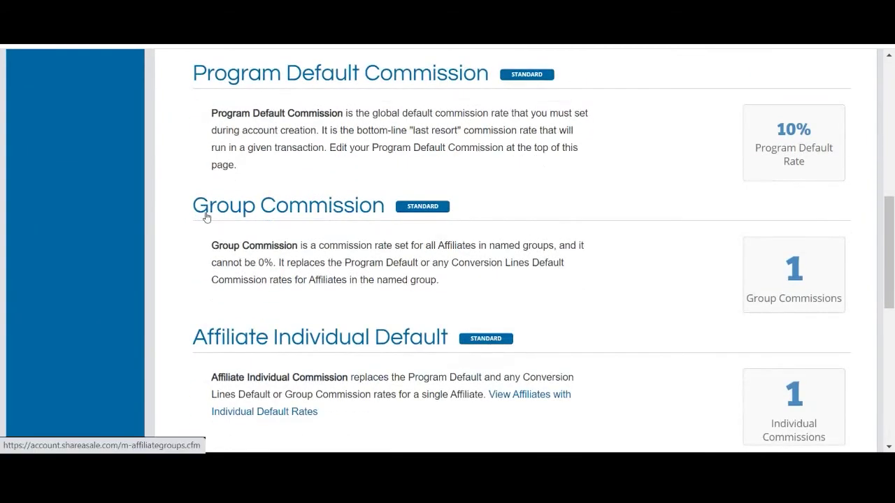
pyautogui.scroll(-2, 206, 217)
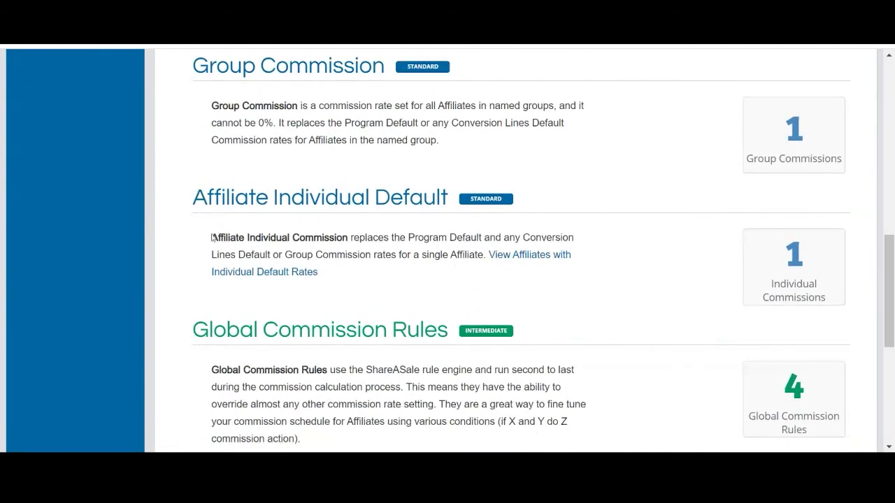
pyautogui.scroll(-3, 222, 241)
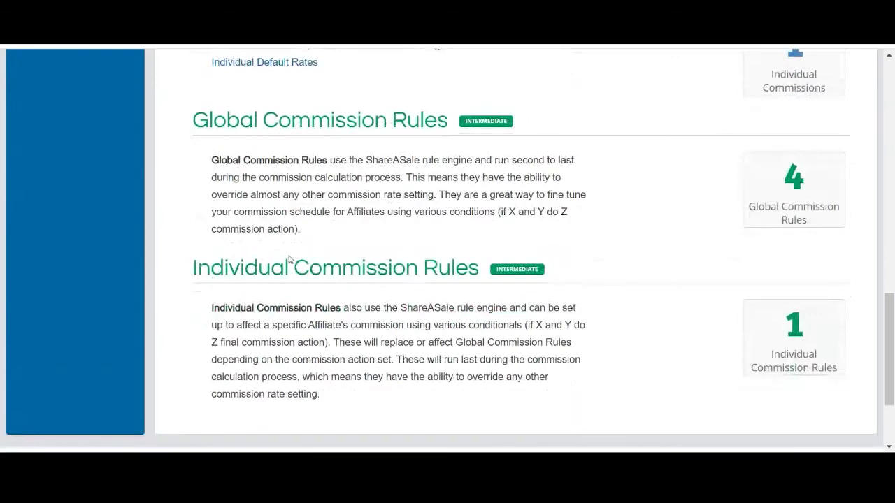
# Switch the commission hierarchy to Advanced and examine the conversion line, group, individual and store-based commission types.
pyautogui.scroll(10, 352, 261)
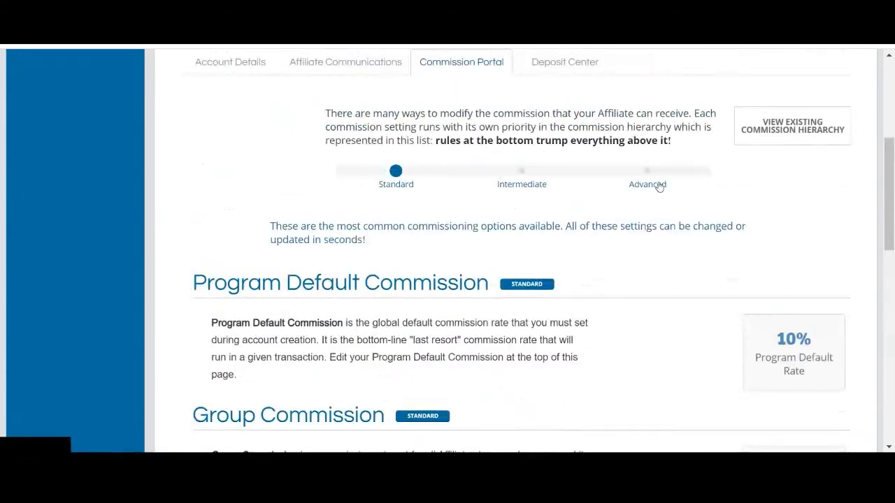
pyautogui.click(657, 185)
pyautogui.scroll(-3, 261, 205)
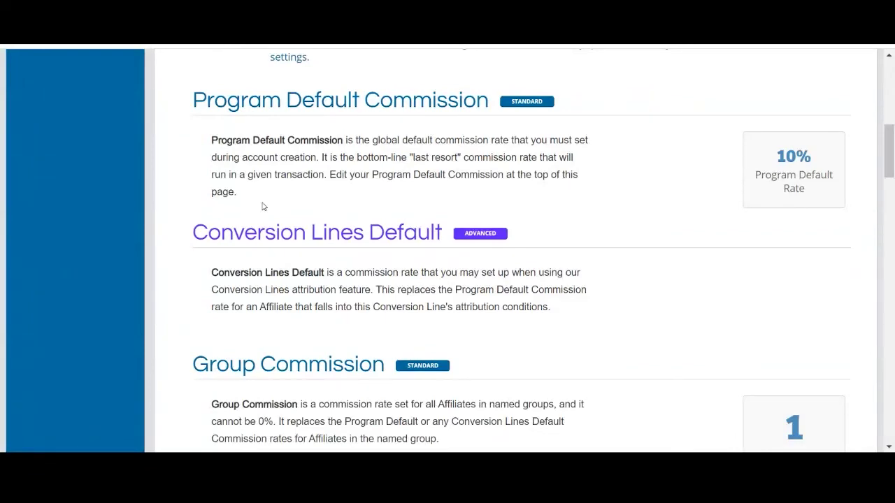
pyautogui.scroll(-5, 263, 206)
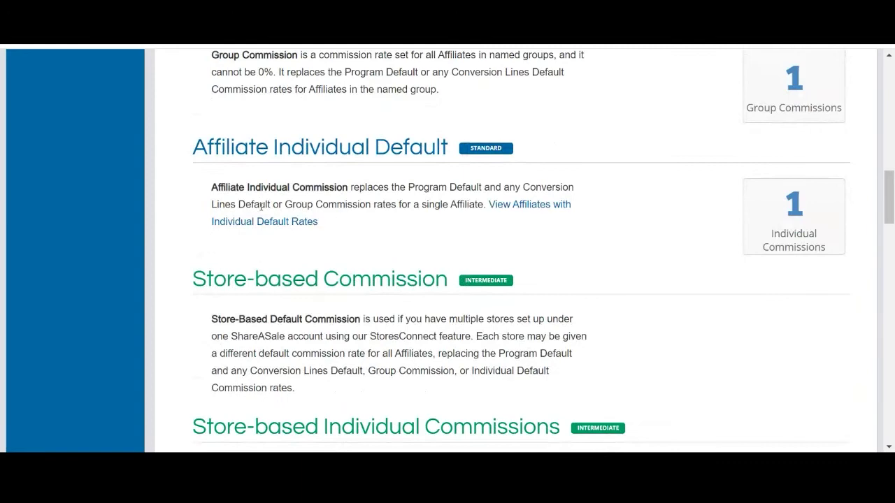
# Open the Deposit Center and review the balance, deposit history, manual deposit form, payment options and auto-deposit settings.
pyautogui.scroll(10, 261, 206)
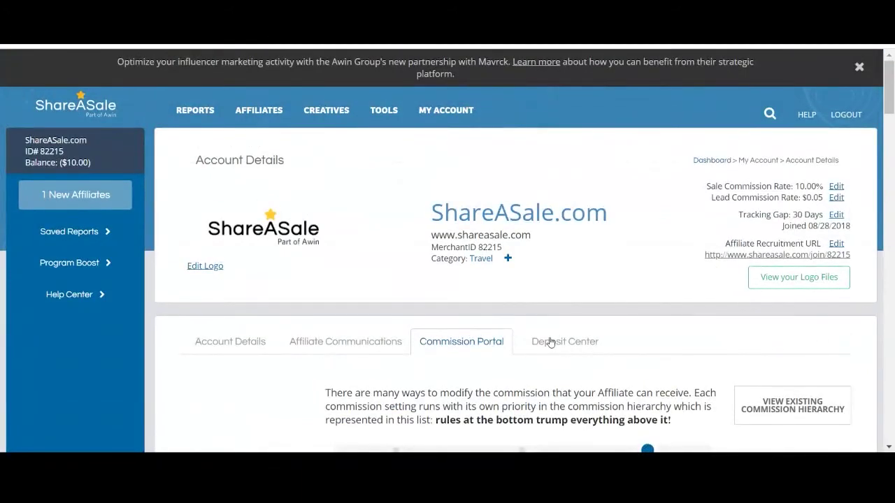
pyautogui.click(550, 342)
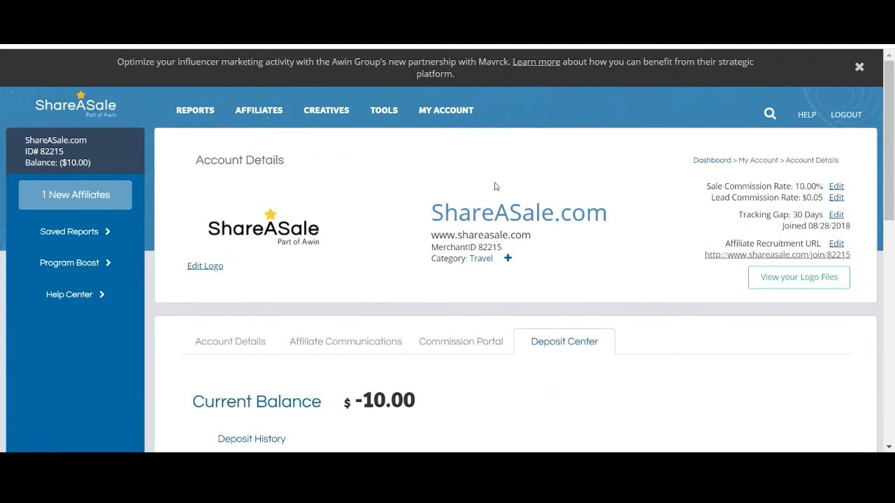
pyautogui.scroll(-3, 370, 221)
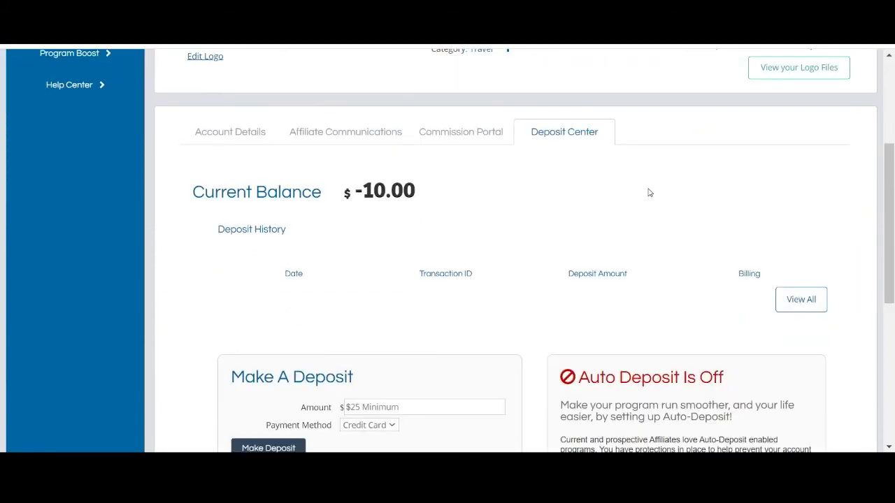
pyautogui.scroll(-2, 426, 91)
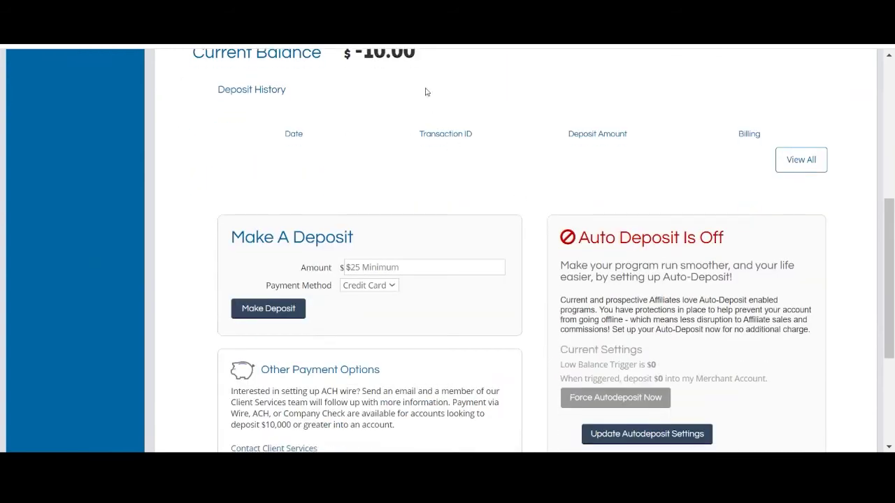
pyautogui.scroll(1, 426, 92)
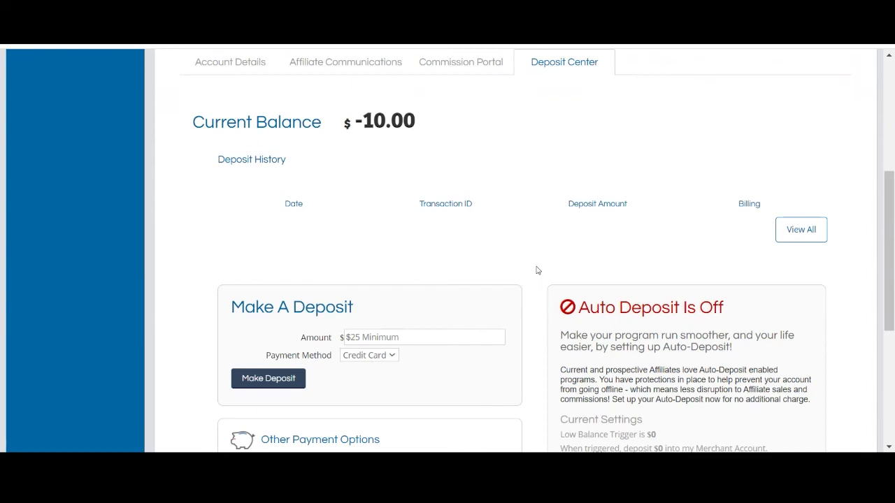
pyautogui.scroll(-1, 537, 270)
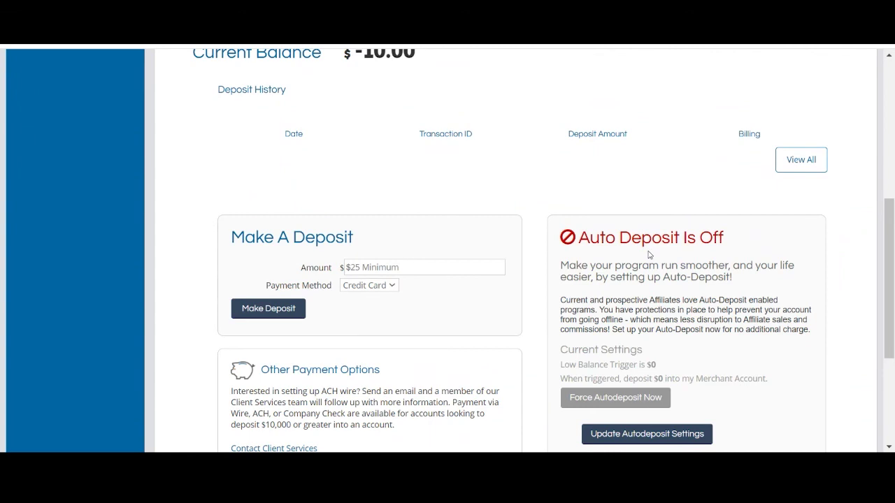
pyautogui.scroll(-1, 649, 255)
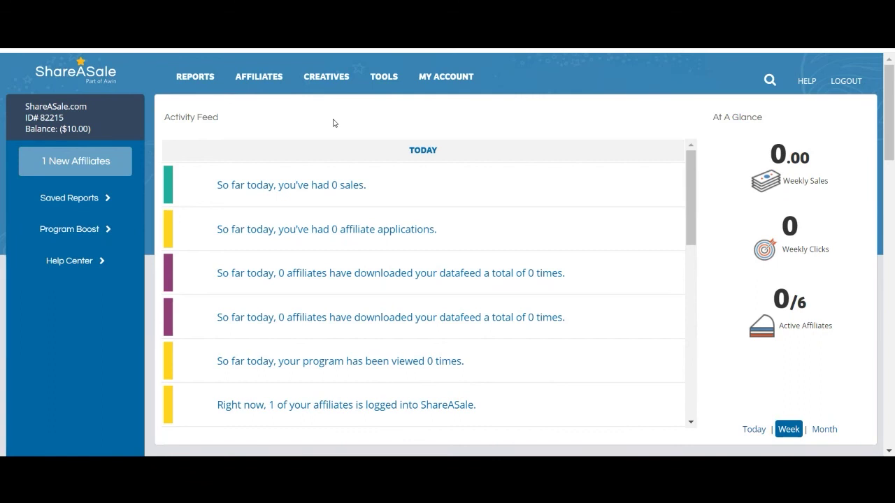
# Open the Help Center's page for submitting a support ticket.
pyautogui.click(84, 261)
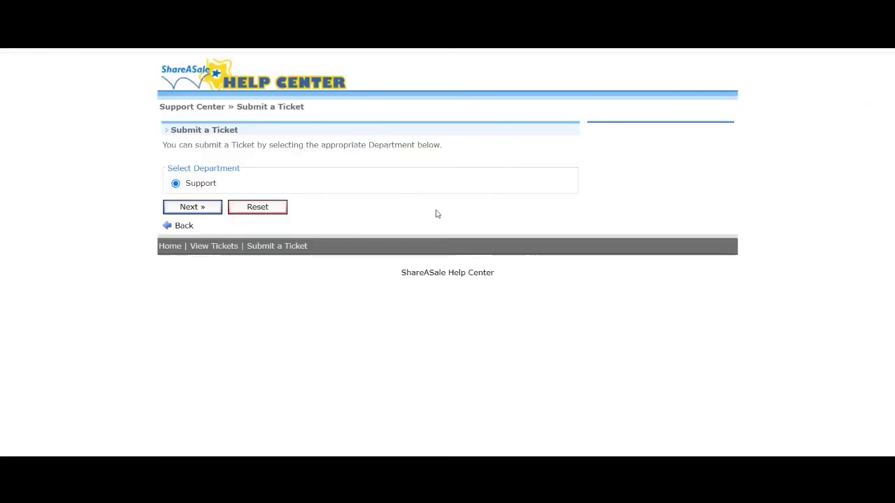